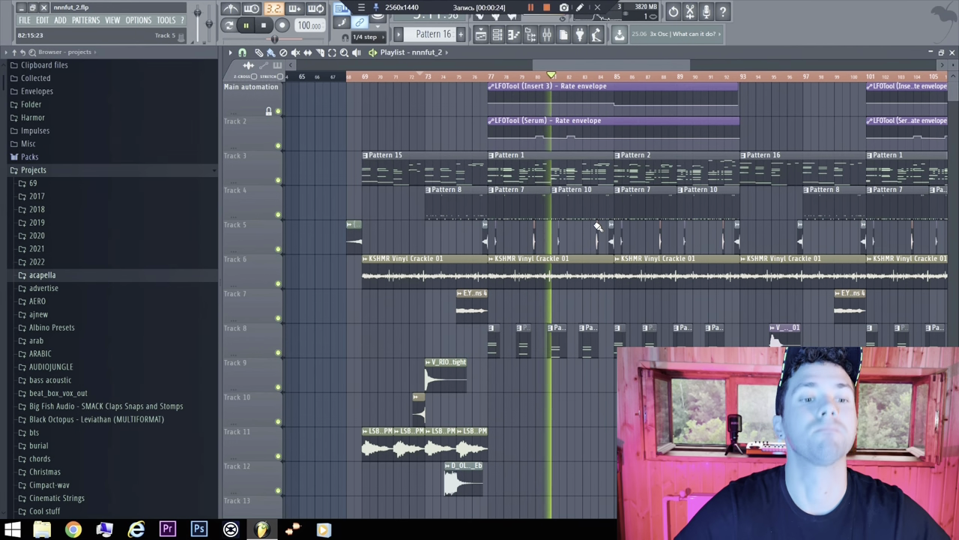
# Listen to the arrangement from about bar 82 to bar 94 while following its clips, and stop playback.
pyautogui.scroll(1, 588, 238)
pyautogui.scroll(2, 582, 238)
pyautogui.scroll(-2, 570, 238)
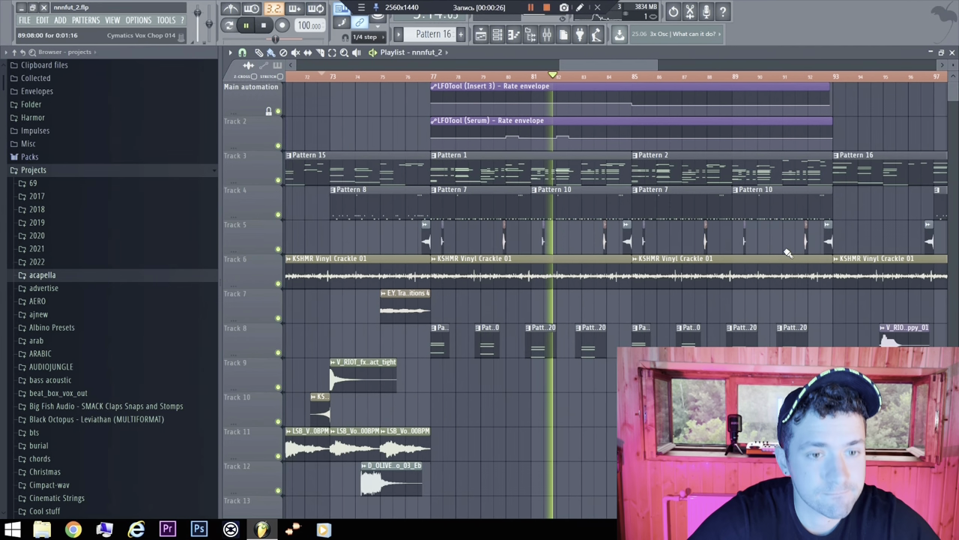
pyautogui.scroll(2, 813, 251)
pyautogui.scroll(-2, 551, 245)
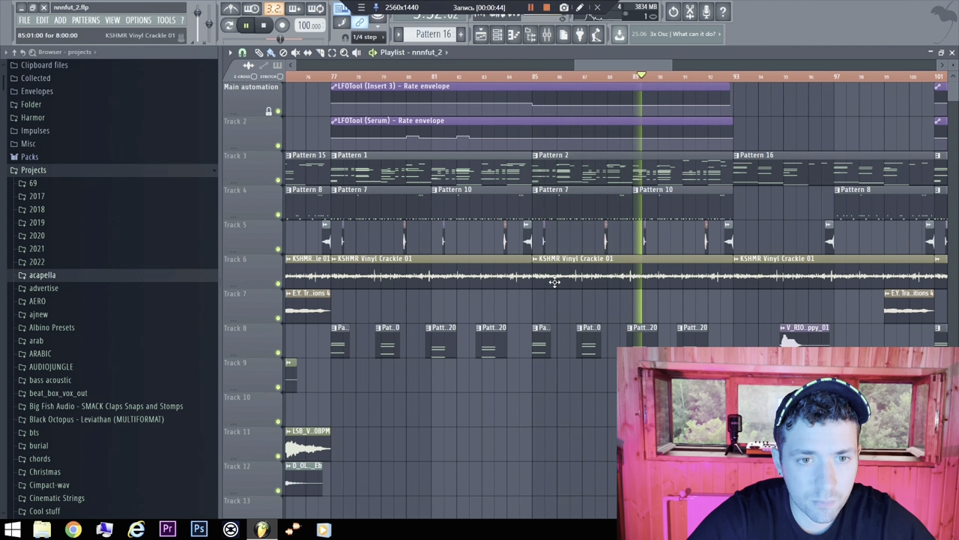
pyautogui.scroll(-2, 428, 245)
pyautogui.scroll(2, 664, 235)
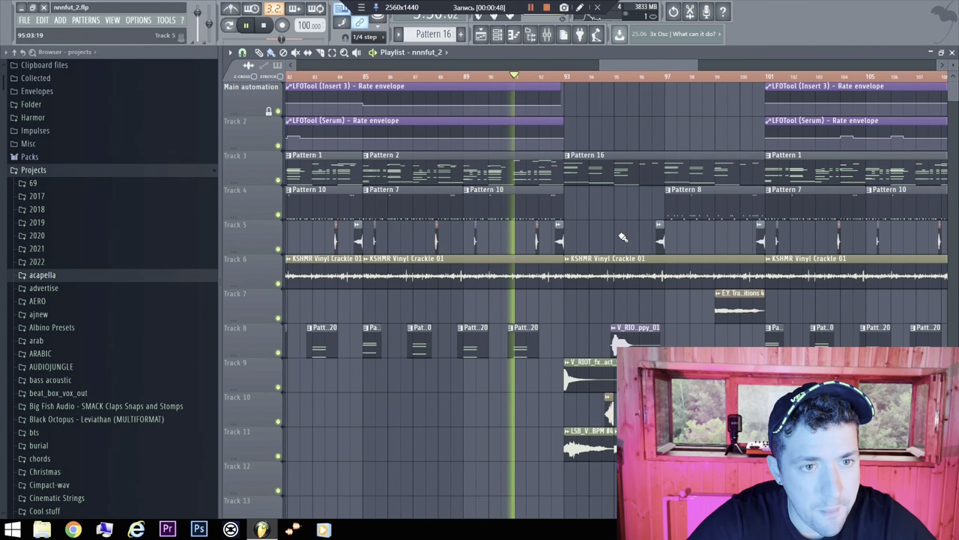
pyautogui.scroll(2, 611, 218)
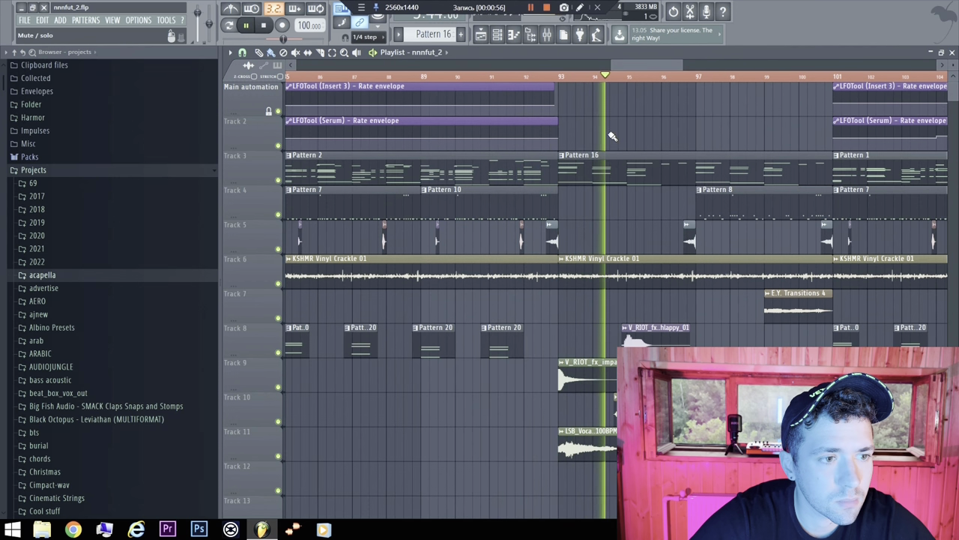
pyautogui.press('space')
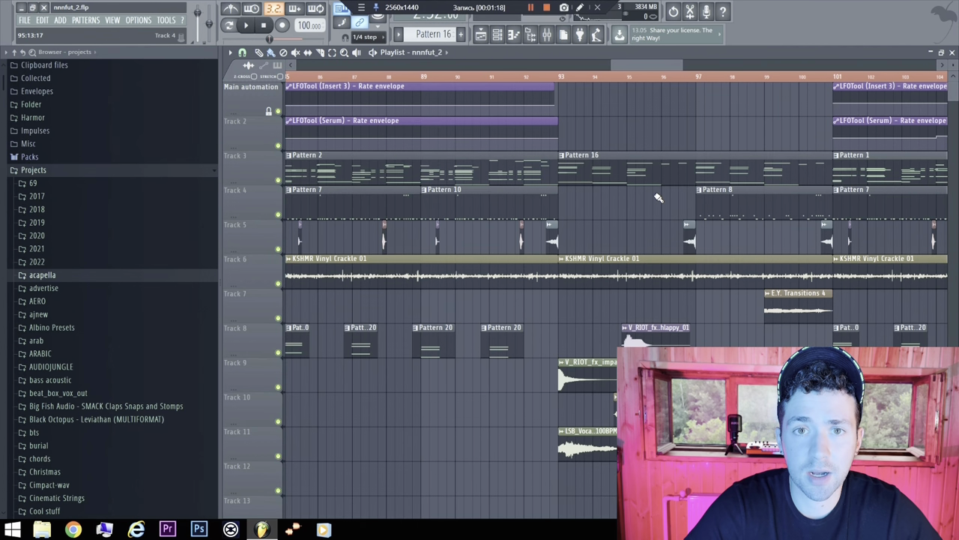
# Look over the arrangement's sections from Pattern 15 at bar 69 to Pattern 1 at bar 77.
pyautogui.scroll(-6, 636, 234)
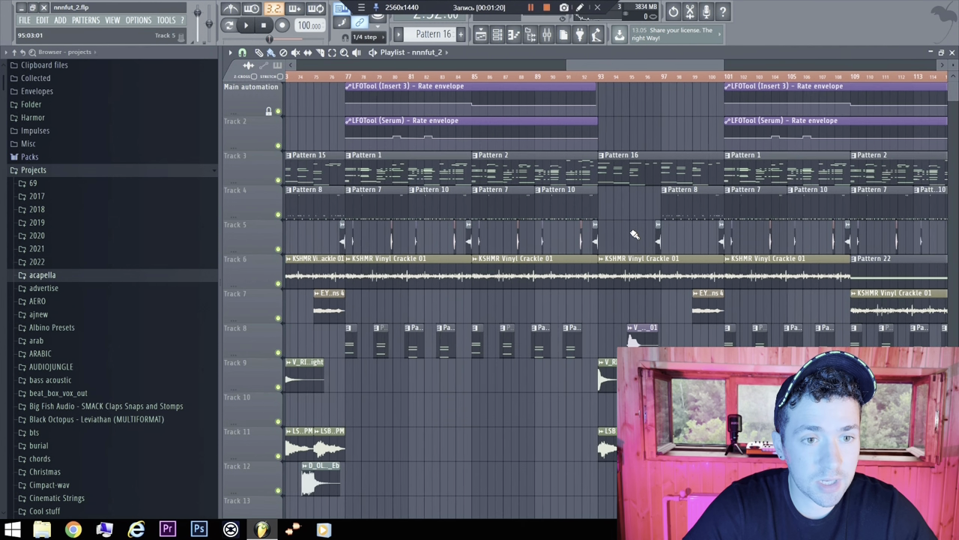
pyautogui.scroll(6, 504, 197)
pyautogui.scroll(1, 533, 201)
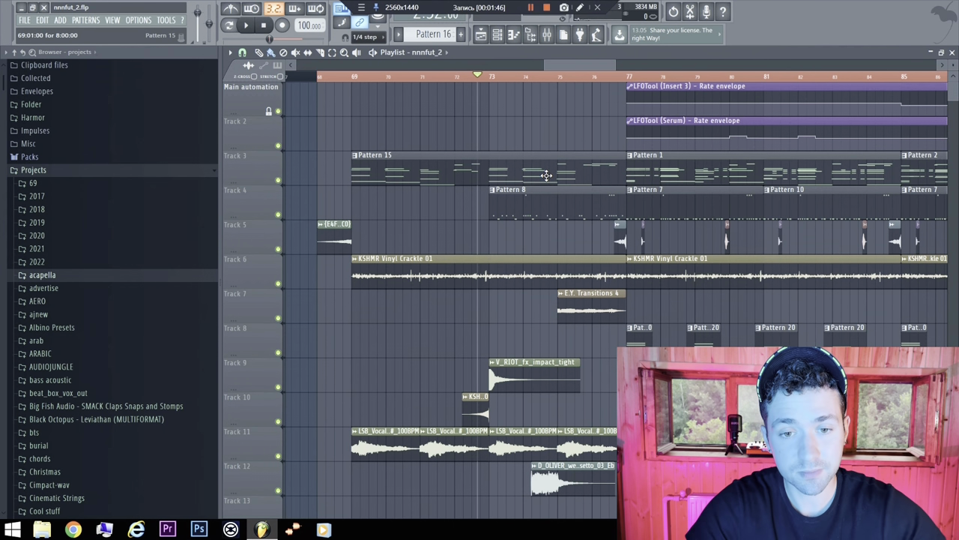
pyautogui.scroll(-3, 465, 274)
pyautogui.scroll(3, 615, 267)
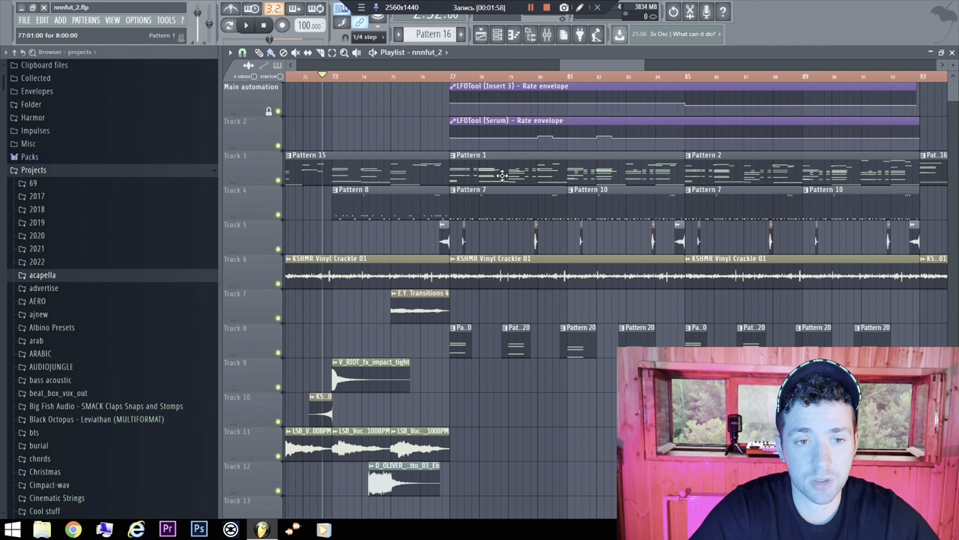
# Open Pattern 1, switch playback to pattern mode, and show its instrument channels in the channel rack.
pyautogui.click(499, 33)
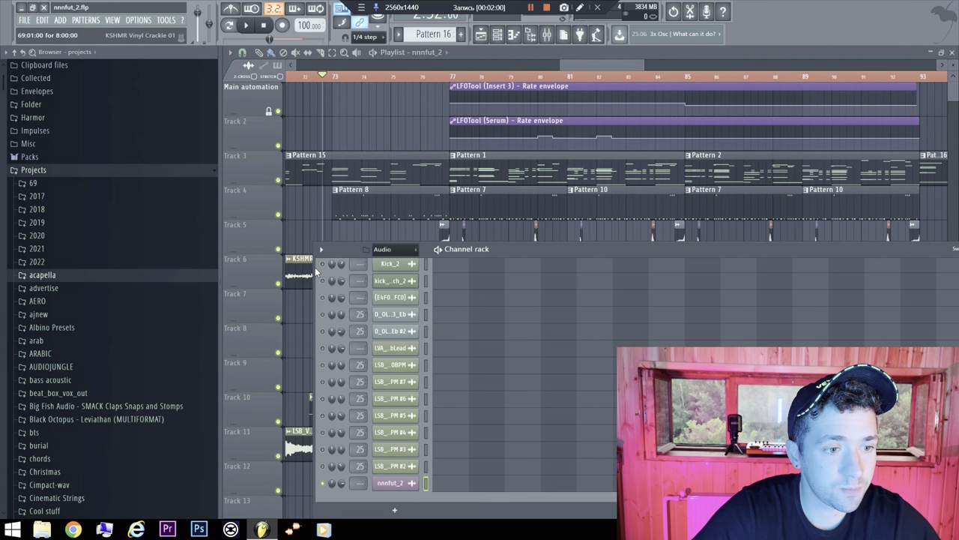
pyautogui.click(381, 123)
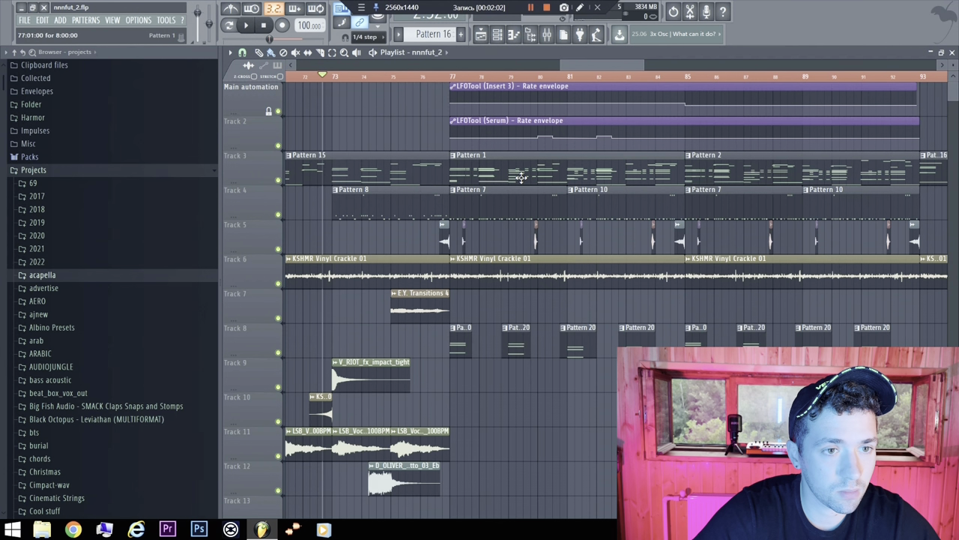
pyautogui.scroll(2, 517, 175)
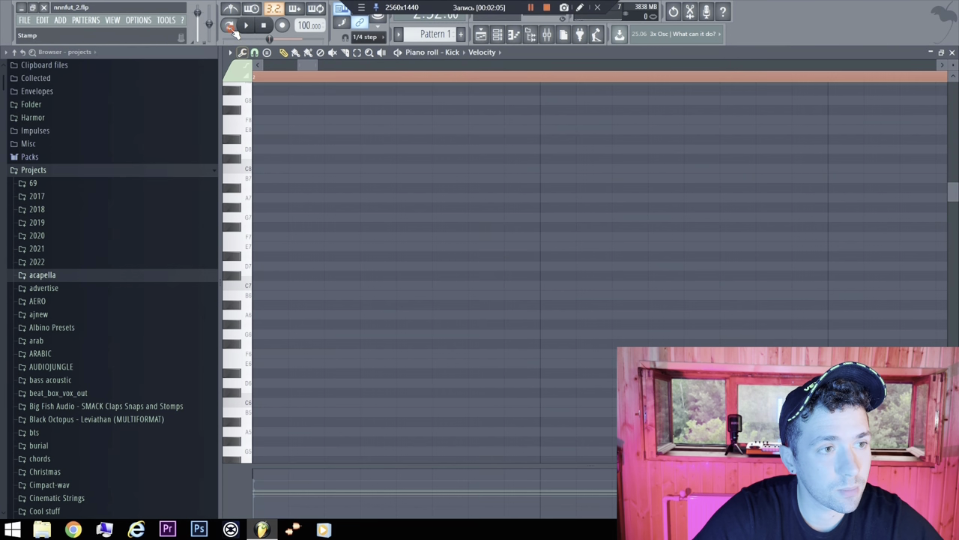
pyautogui.click(231, 26)
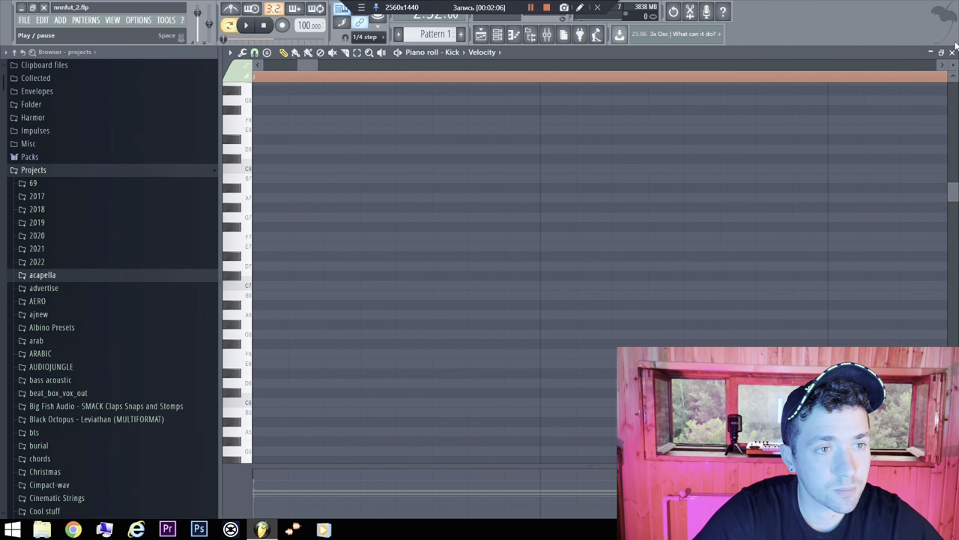
pyautogui.click(951, 52)
pyautogui.scroll(-4, 455, 328)
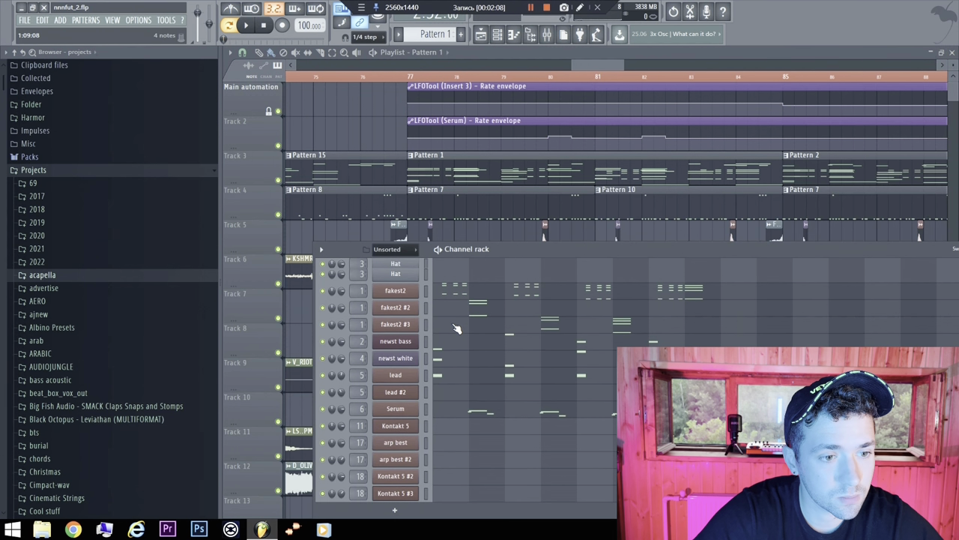
pyautogui.scroll(8, 455, 329)
pyautogui.scroll(5, 456, 329)
# Play Pattern 1 with only the fakest2 and fakest2 #2 channels enabled, and stop playback.
pyautogui.press('space')
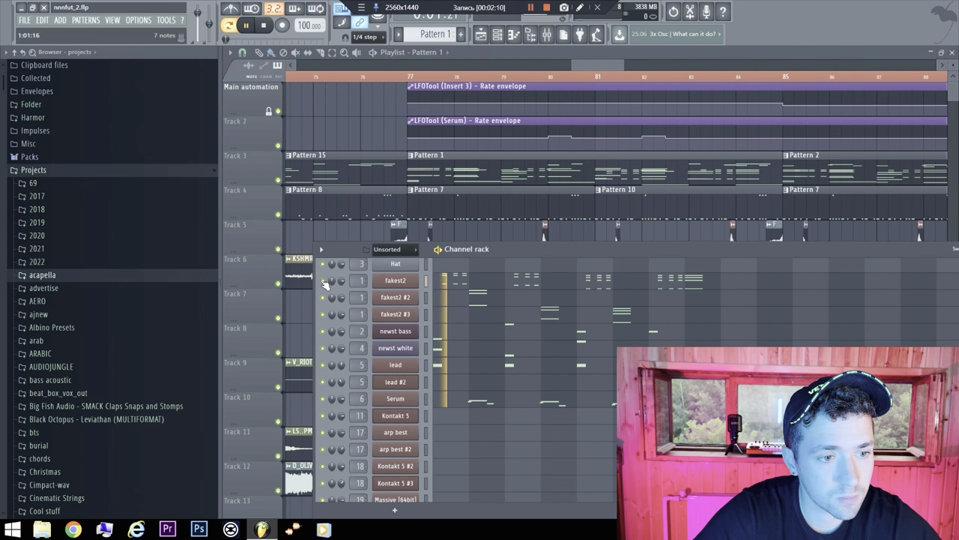
pyautogui.press('space')
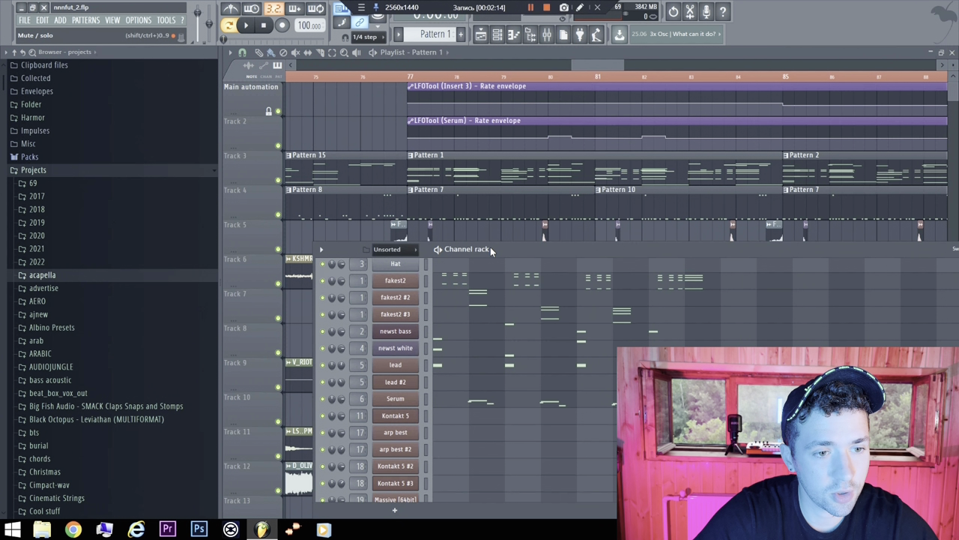
pyautogui.press('space')
pyautogui.rightClick(323, 280)
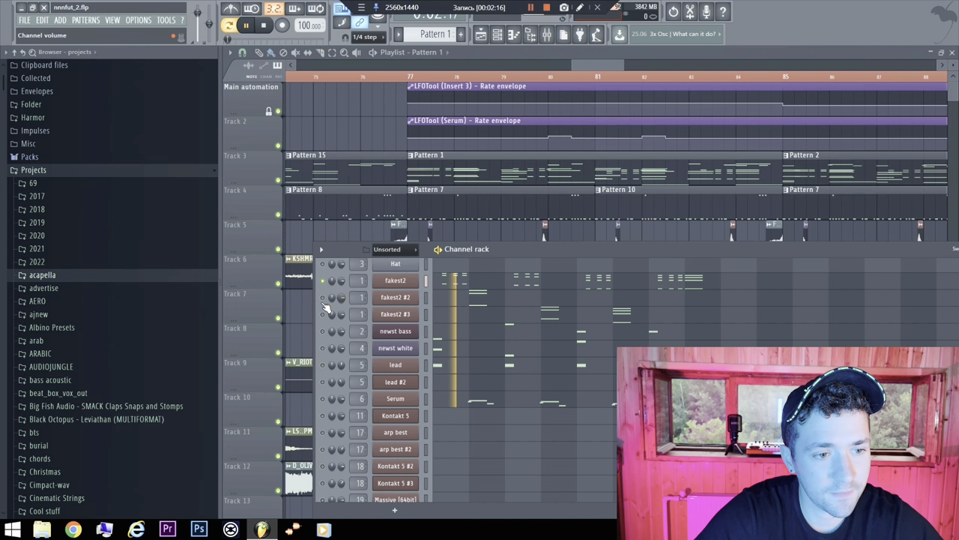
pyautogui.press('space')
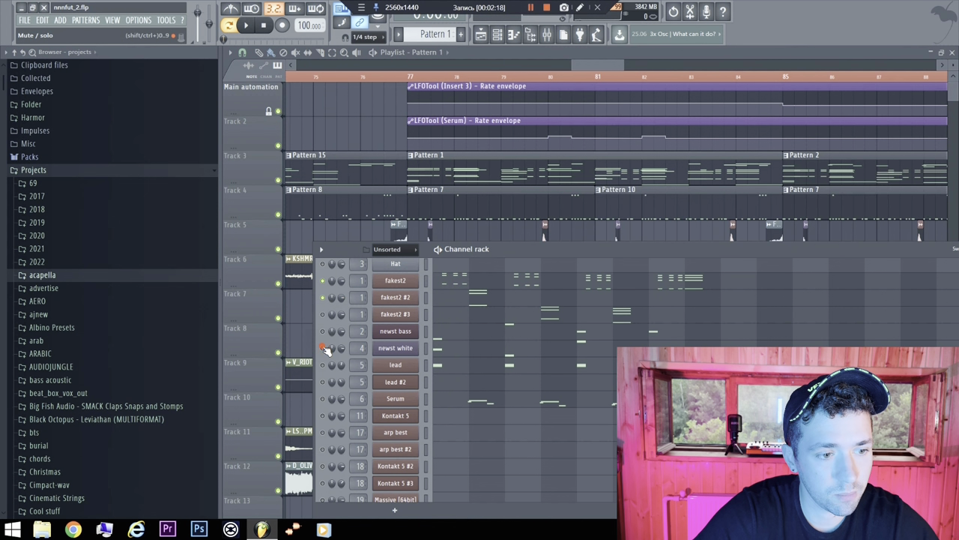
# Re-enable all channels and listen to the complete Pattern 1.
pyautogui.rightClick(322, 348)
pyautogui.press('space')
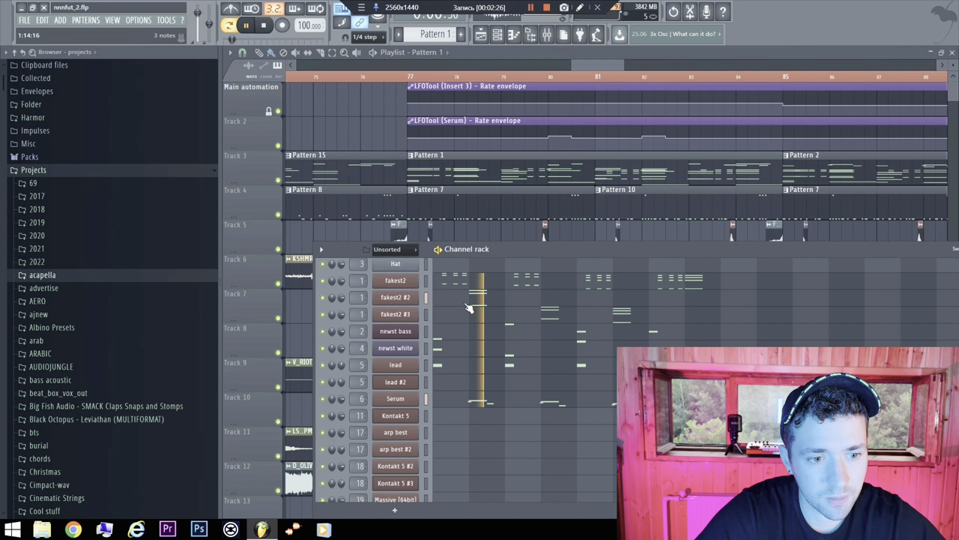
pyautogui.press('space')
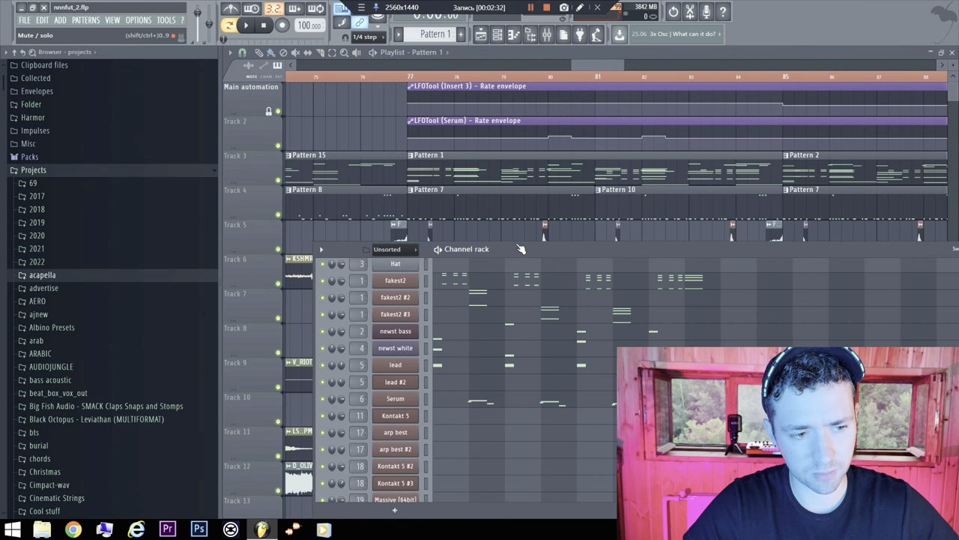
# Solo the Serum channel and listen to its part in Pattern 1.
pyautogui.press('space')
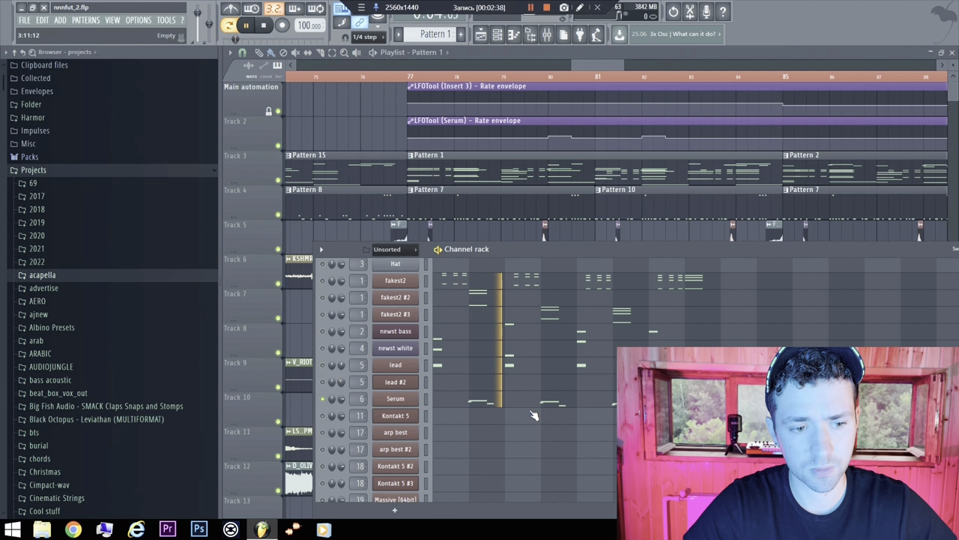
pyautogui.press('space')
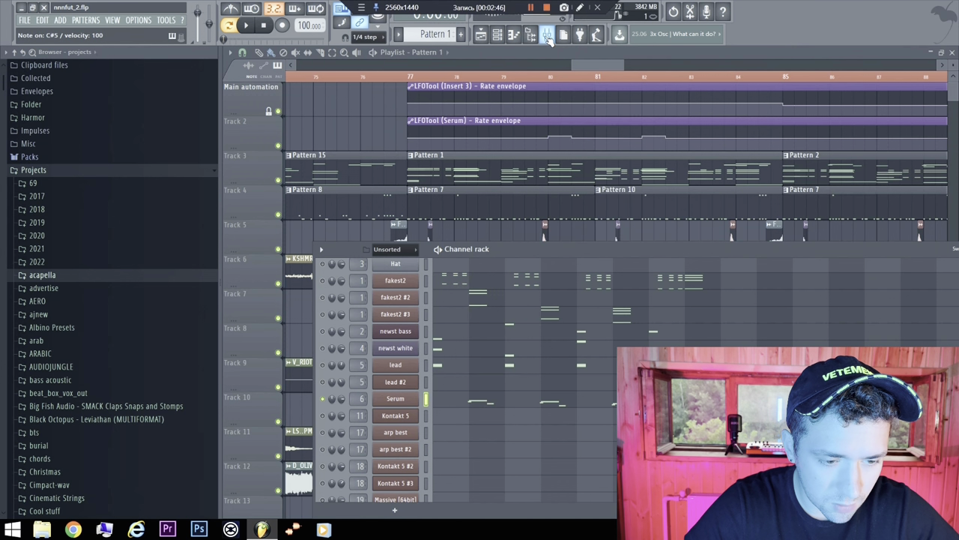
pyautogui.press('space')
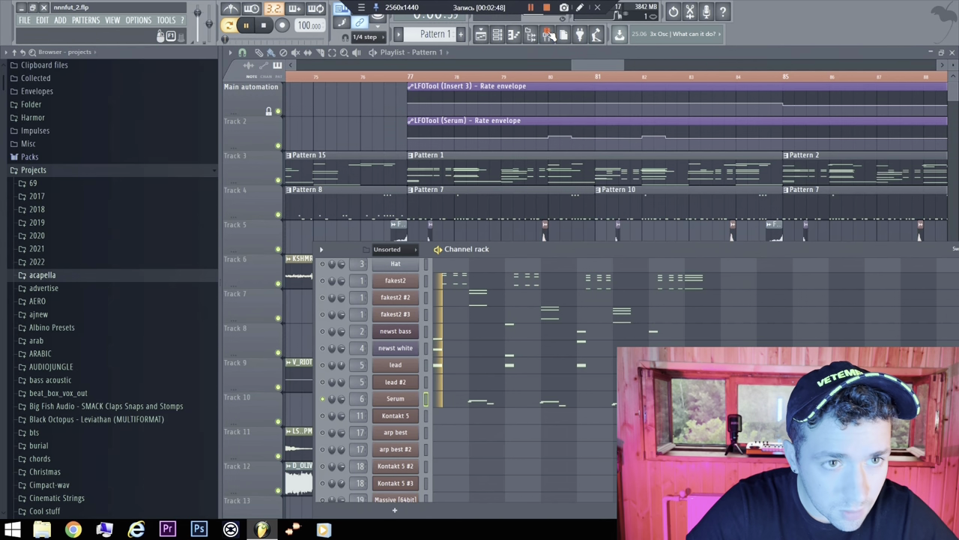
# Inspect the LFOTool effect on the Serum mixer track, and close the effect and the mixer.
pyautogui.click(548, 36)
pyautogui.click(313, 135)
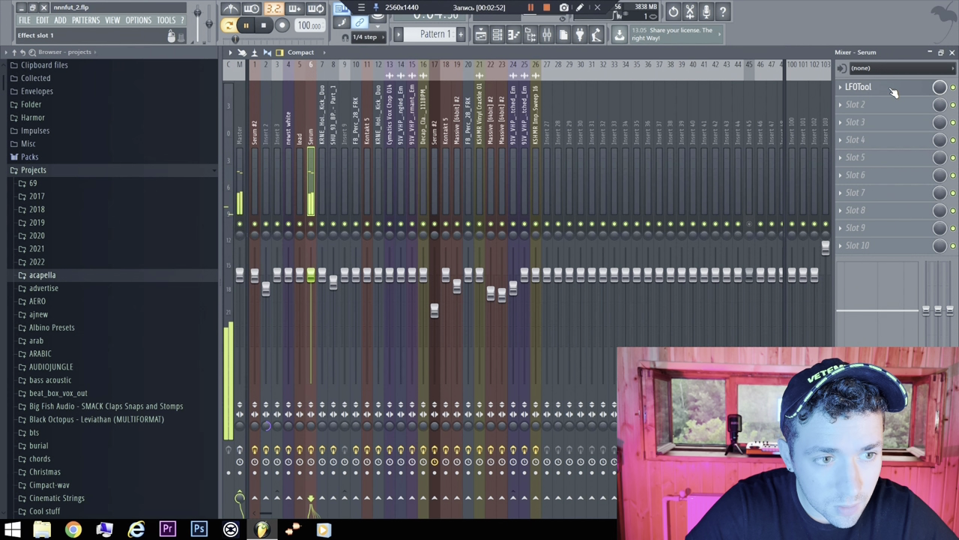
pyautogui.click(860, 88)
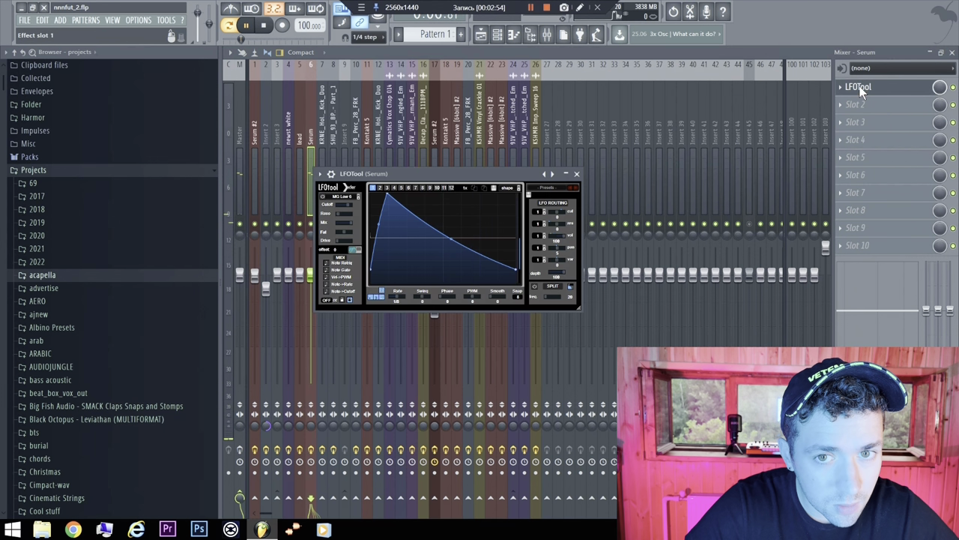
pyautogui.click(577, 174)
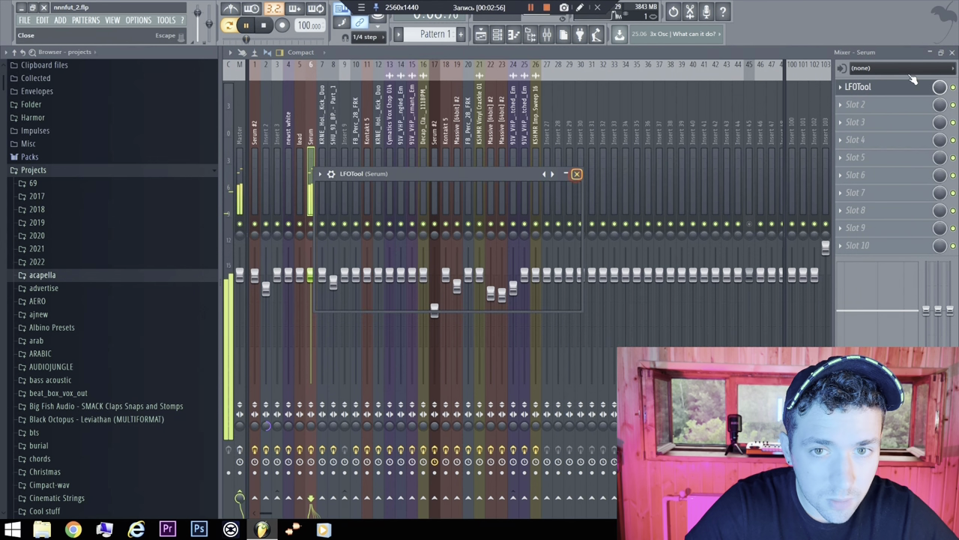
pyautogui.click(952, 53)
# Solo the fakest2 channel, listen to it, and hide the channel rack.
pyautogui.press('space')
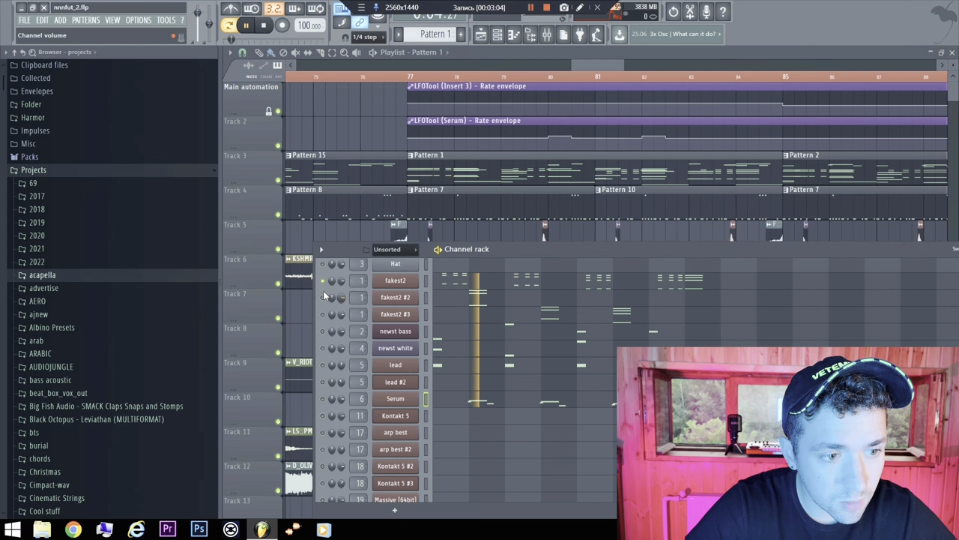
pyautogui.press('space')
pyautogui.press('F6')
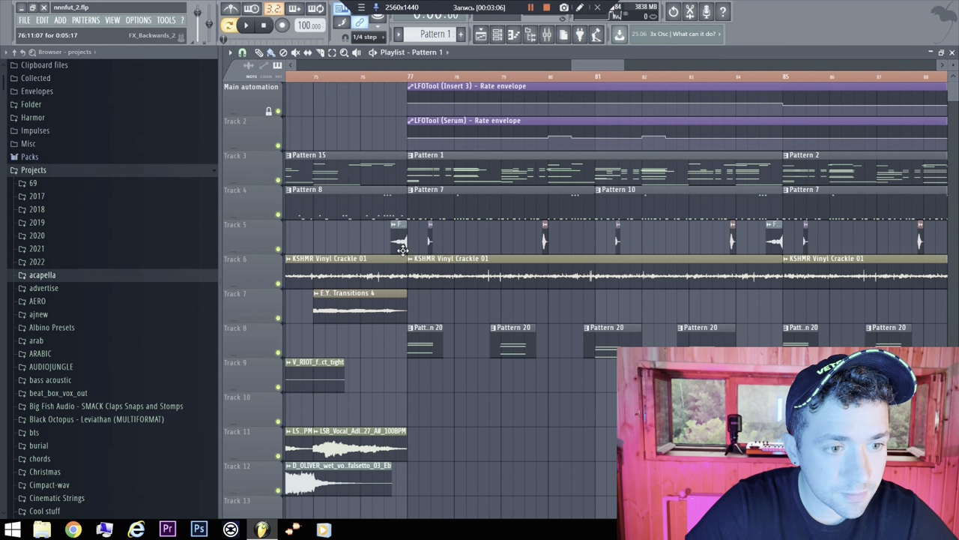
# Solo playlist Track 4 and play the song from bar 77.
pyautogui.click(407, 66)
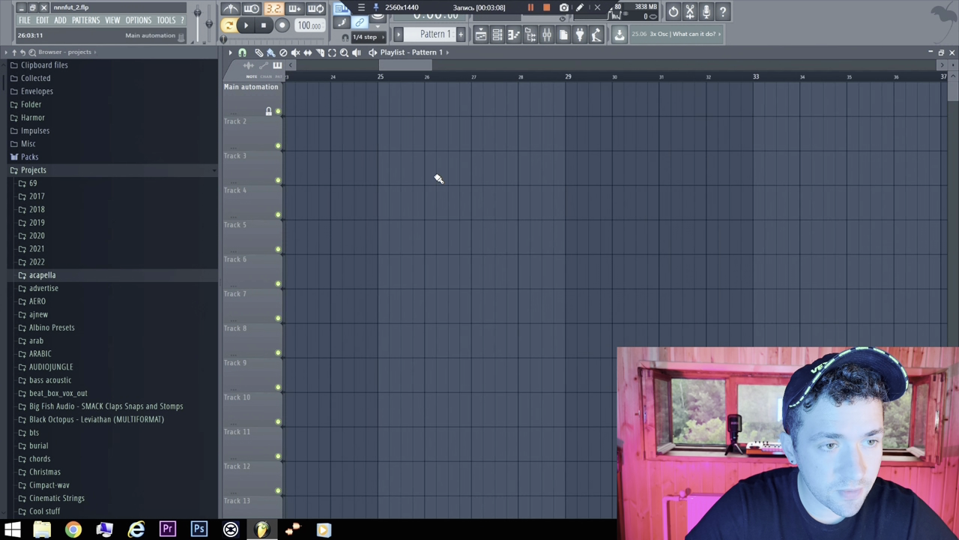
pyautogui.scroll(-6, 437, 188)
pyautogui.scroll(7, 610, 218)
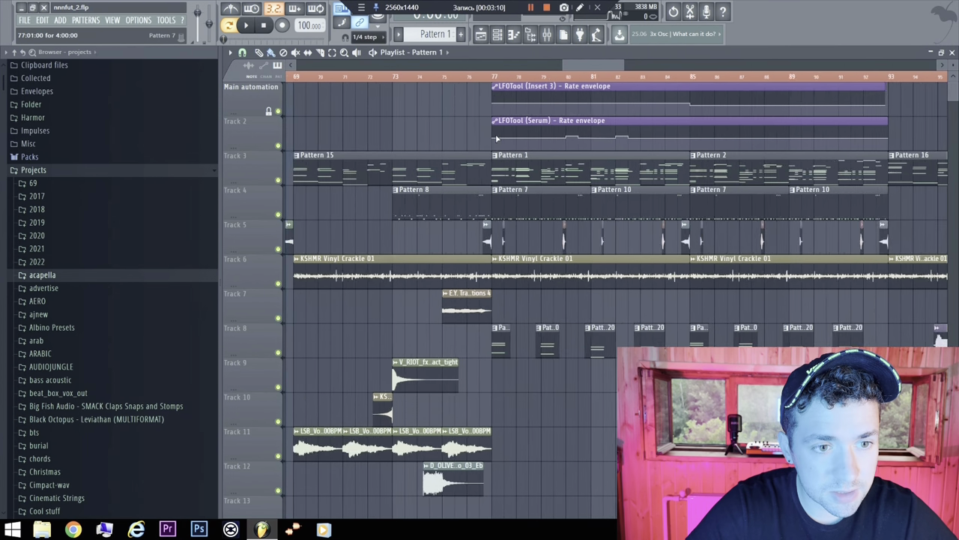
pyautogui.click(488, 77)
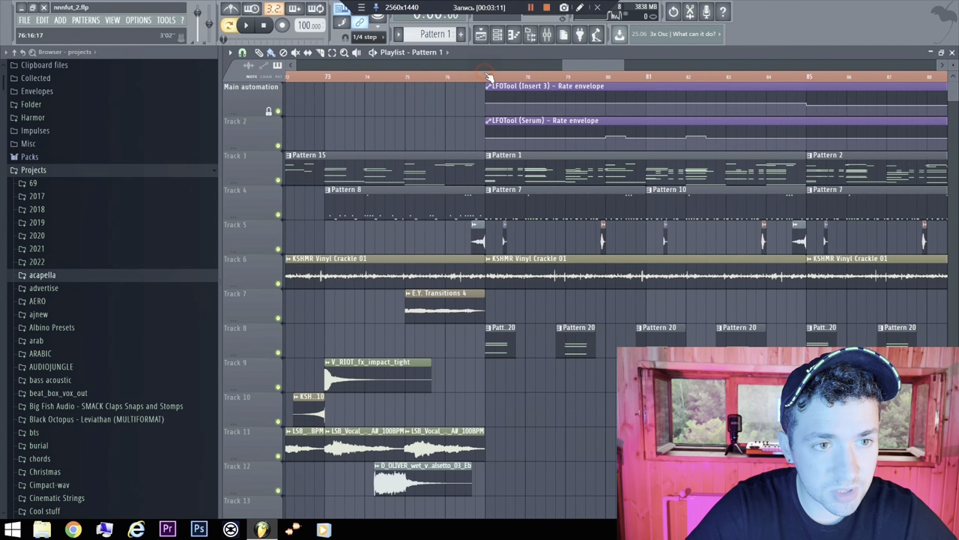
pyautogui.rightClick(278, 216)
pyautogui.press('space')
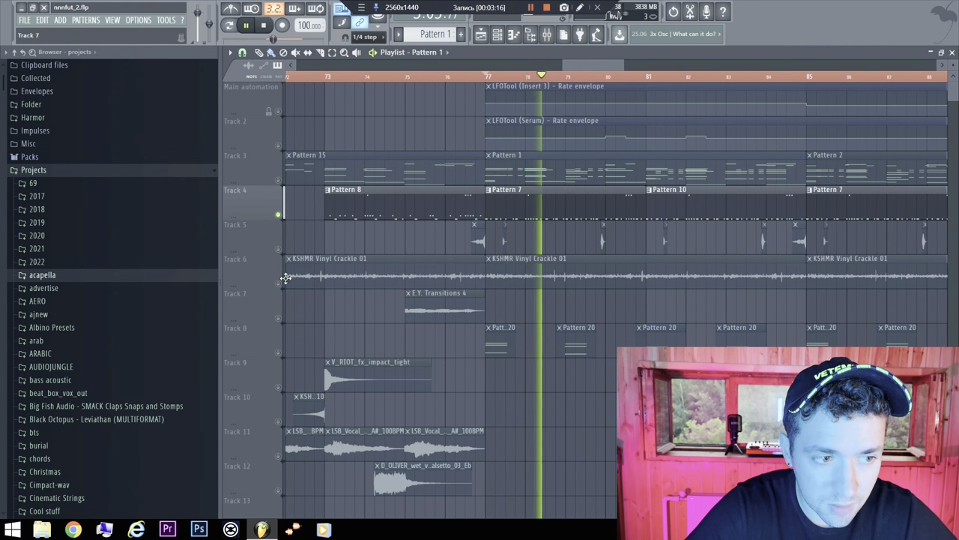
# Open Pattern 7 and examine its percussion channels and their step placement in the channel rack.
pyautogui.doubleClick(550, 209)
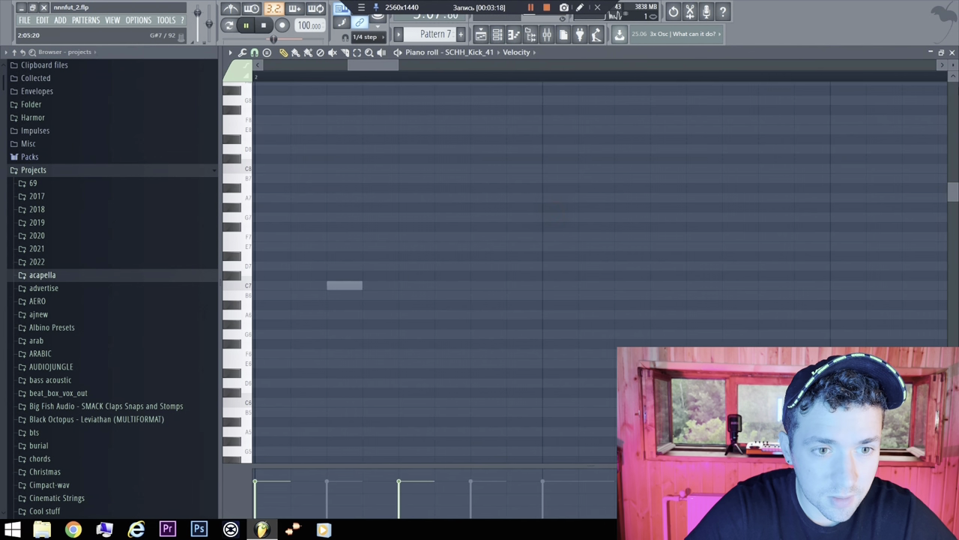
pyautogui.click(952, 52)
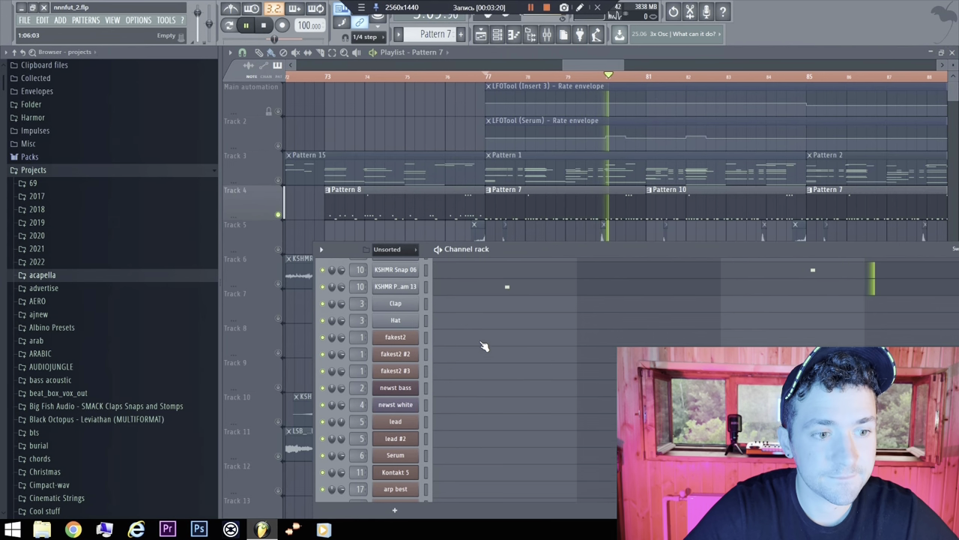
pyautogui.scroll(-5, 484, 346)
pyautogui.scroll(-5, 475, 387)
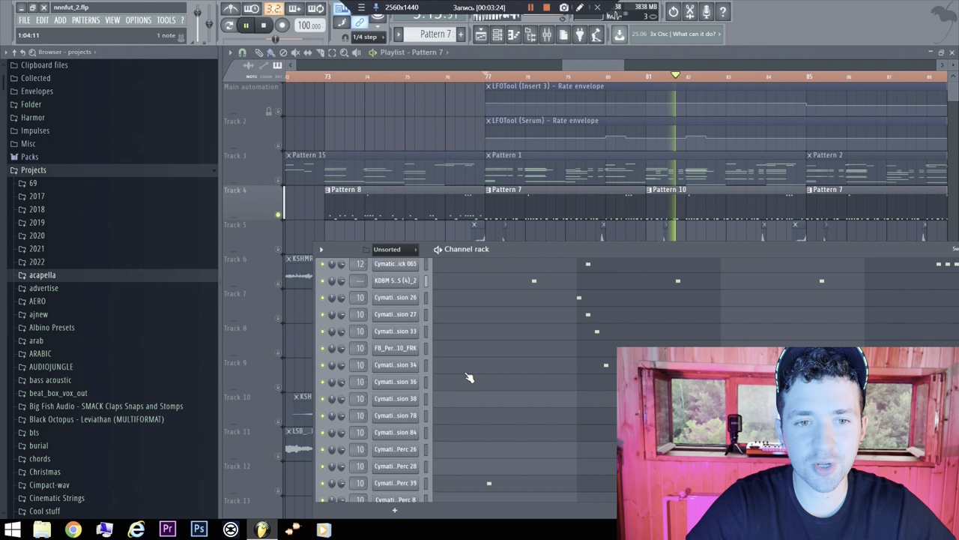
pyautogui.scroll(2, 469, 377)
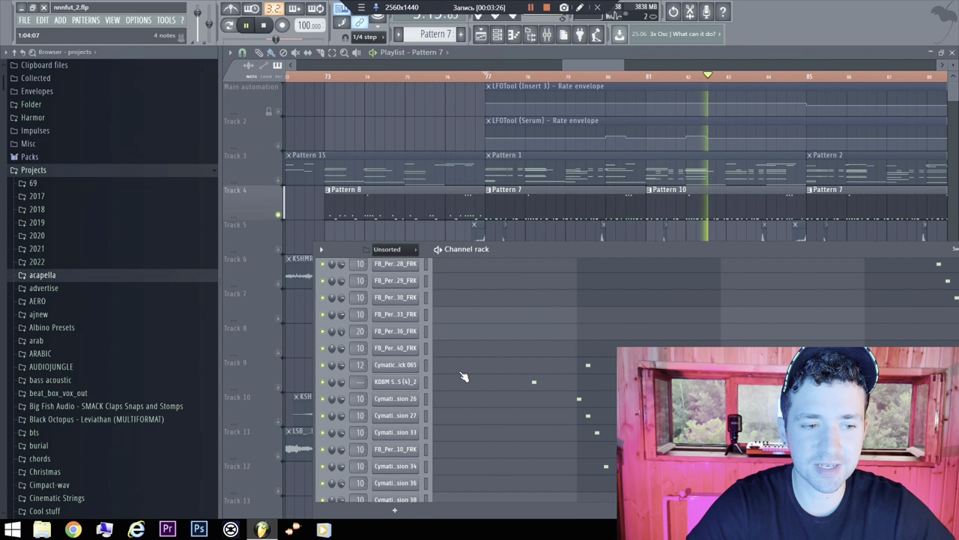
# Reposition the channel rack to view Pattern 7's steps, stop playback, and close the rack and unsolo playlist Track 4.
pyautogui.moveTo(583, 255); pyautogui.dragTo(569, 194)
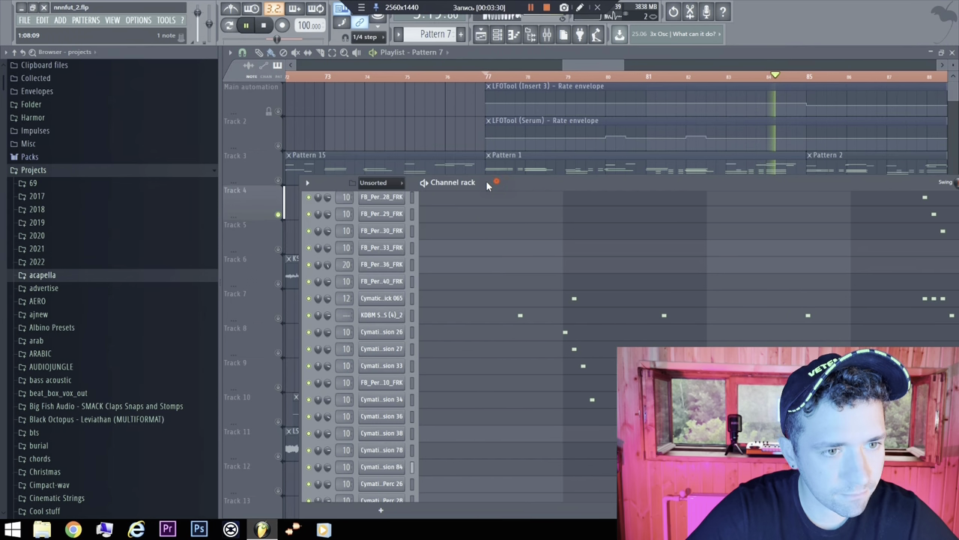
pyautogui.moveTo(486, 181); pyautogui.dragTo(422, 183)
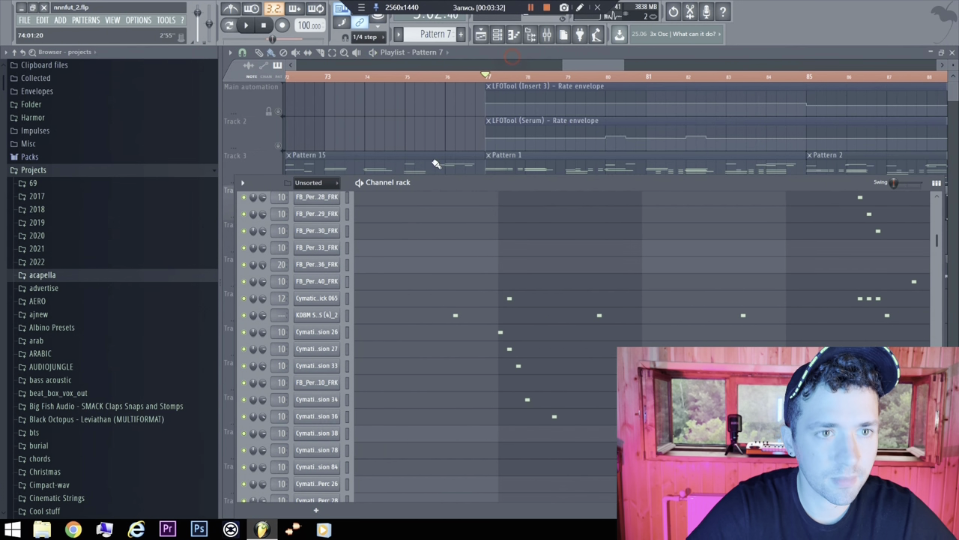
pyautogui.press('space')
pyautogui.press('F6')
pyautogui.rightClick(279, 216)
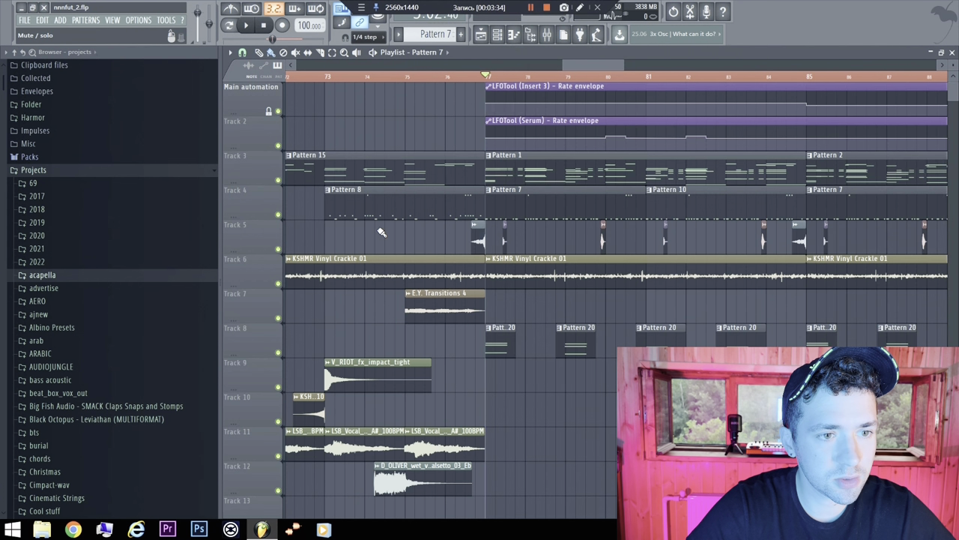
# Audition the soloed vocal clips on Track 11 from bar 69, and unmute Track 12 to hear both together.
pyautogui.scroll(-4, 349, 317)
pyautogui.scroll(-3, 422, 391)
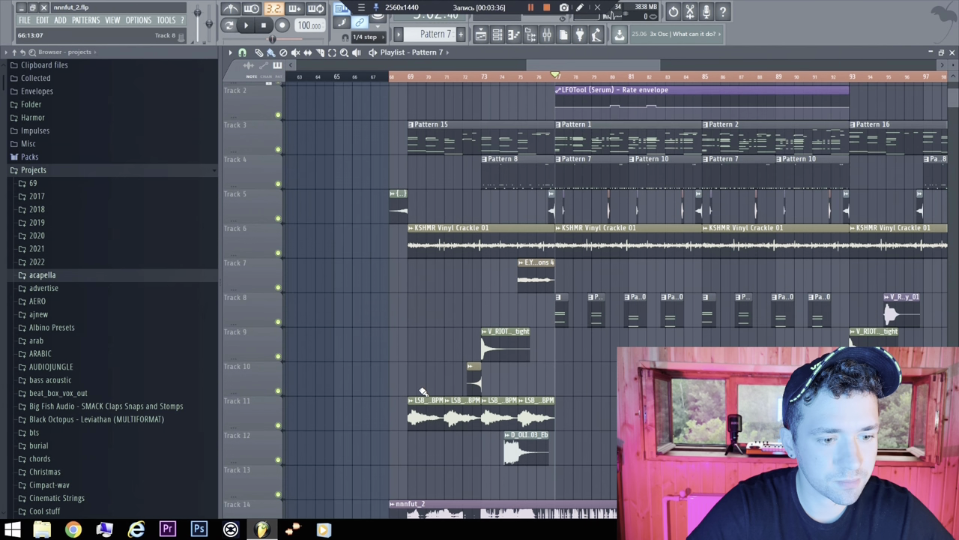
pyautogui.click(412, 80)
pyautogui.press('space')
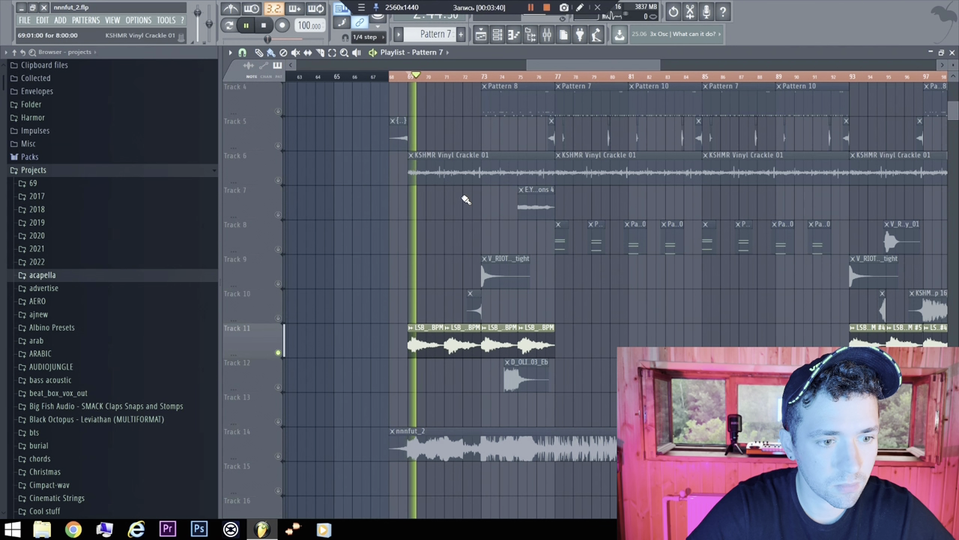
pyautogui.scroll(2, 475, 203)
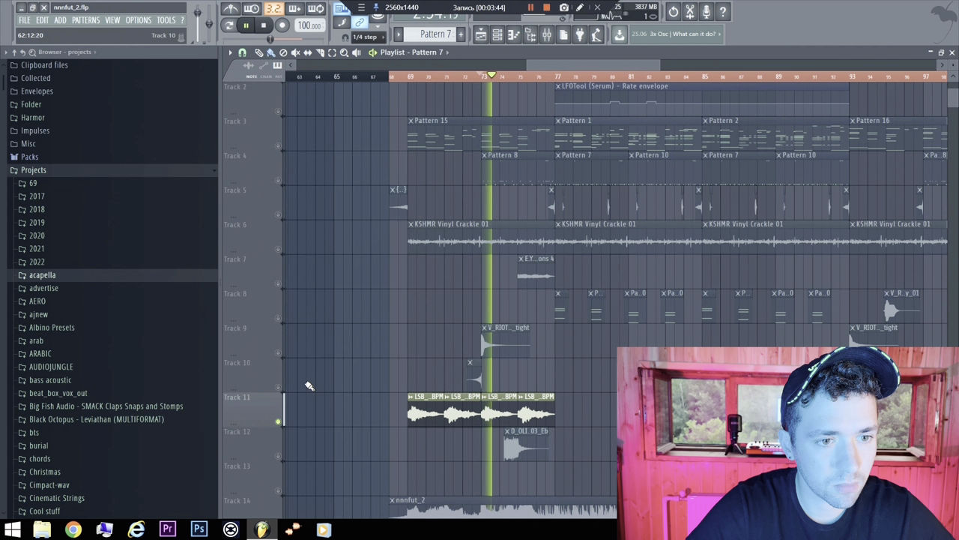
pyautogui.click(278, 456)
# Solo Track 14 with the nnnfut_2 audio clip, listen to it against the arrangement, and stop playback.
pyautogui.scroll(-3, 315, 450)
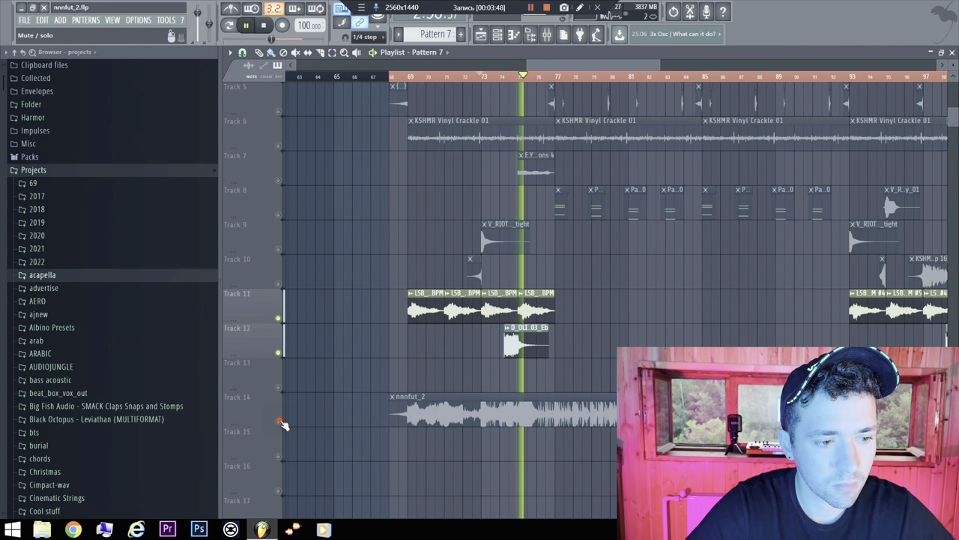
pyautogui.click(278, 421)
pyautogui.scroll(-3, 497, 373)
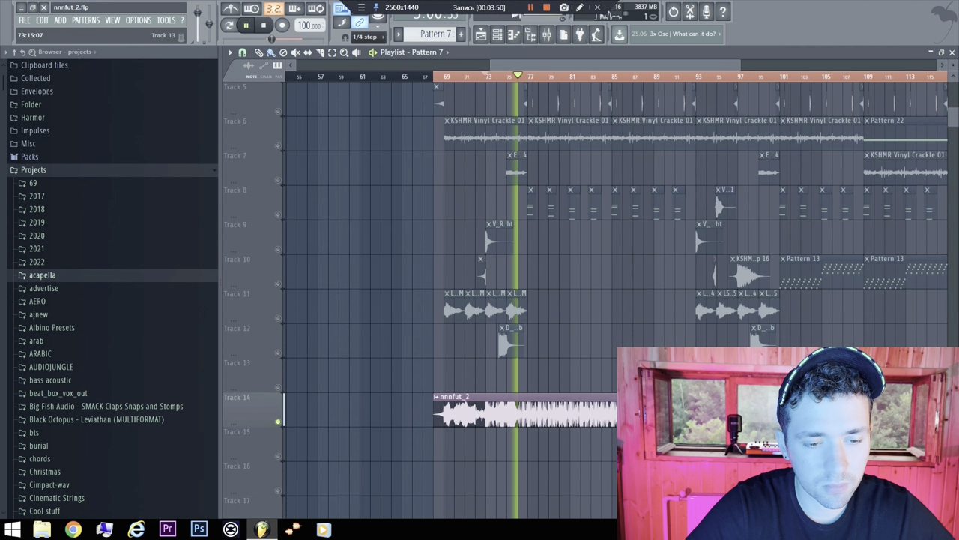
pyautogui.scroll(2, 497, 368)
pyautogui.scroll(4, 438, 310)
pyautogui.scroll(-3, 466, 348)
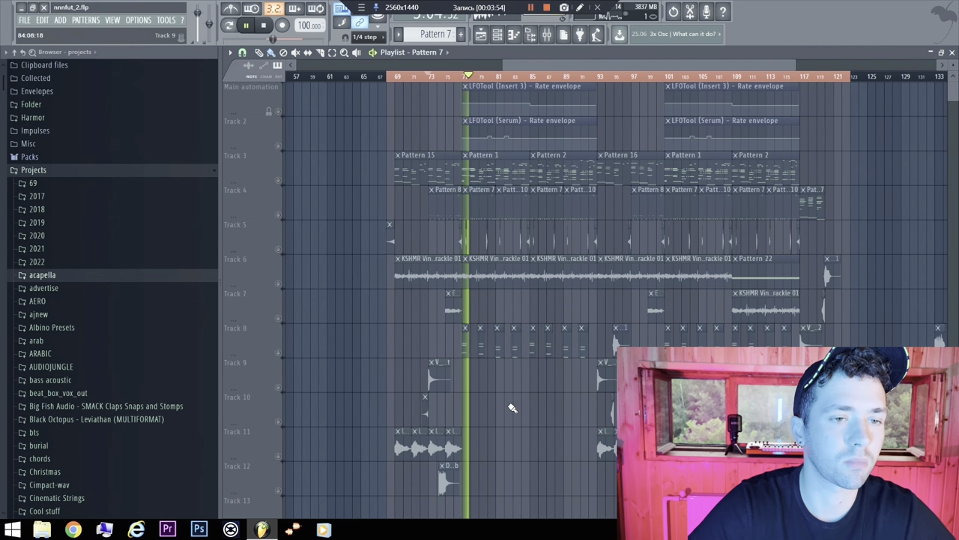
pyautogui.scroll(-6, 503, 360)
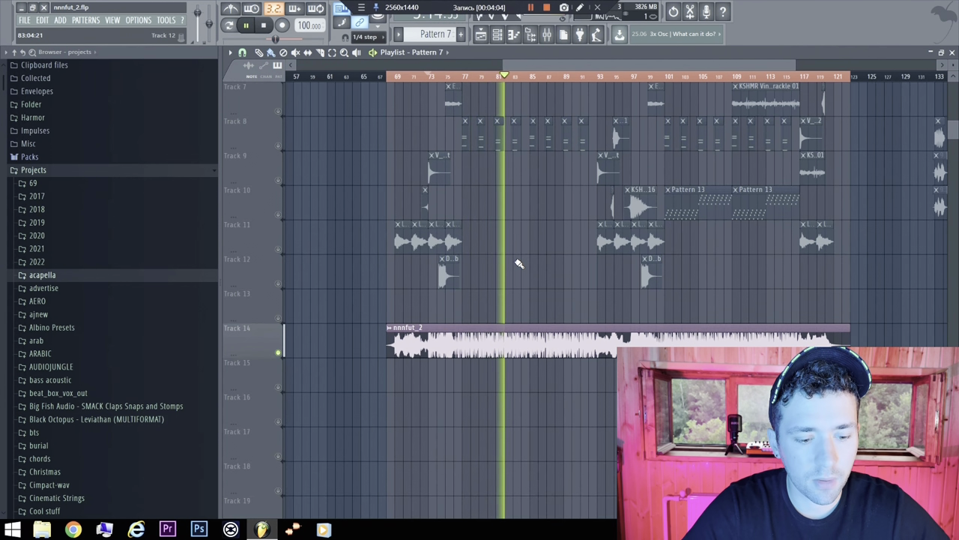
pyautogui.press('space')
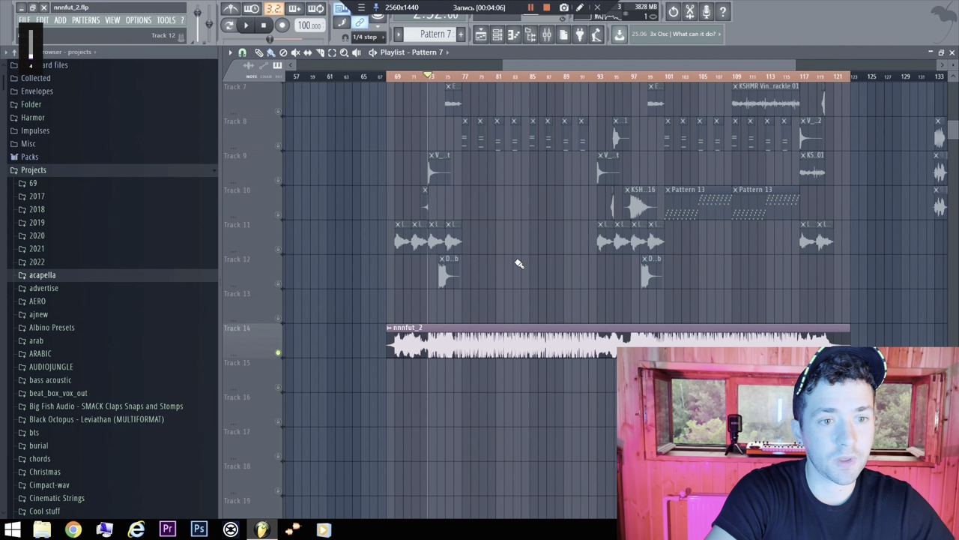